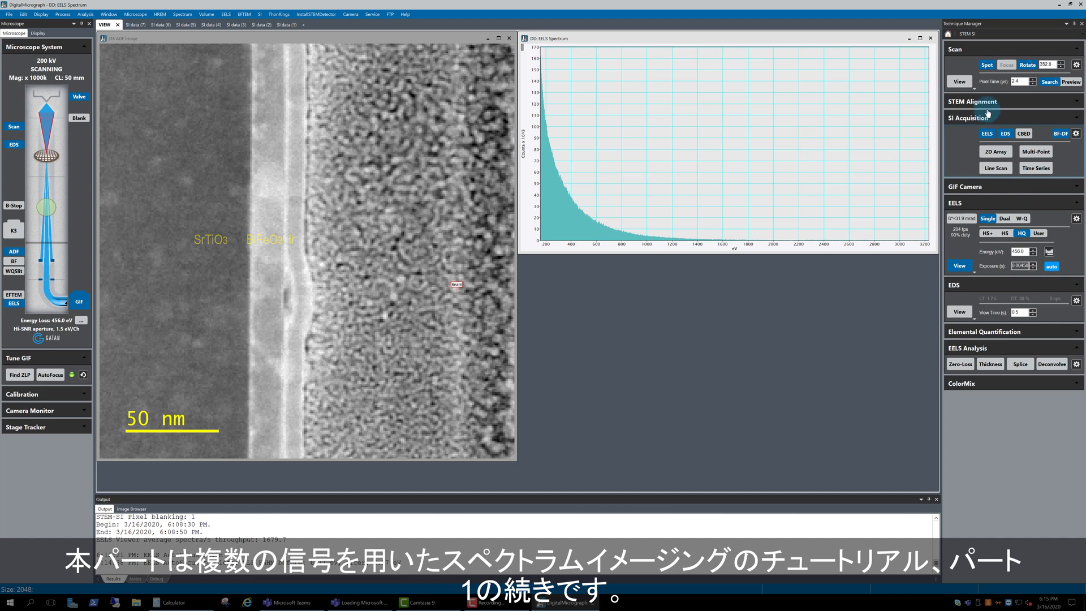
Start the live scan in Preview mode and set up a 2D Array spectrum image acquisition
click(962, 83)
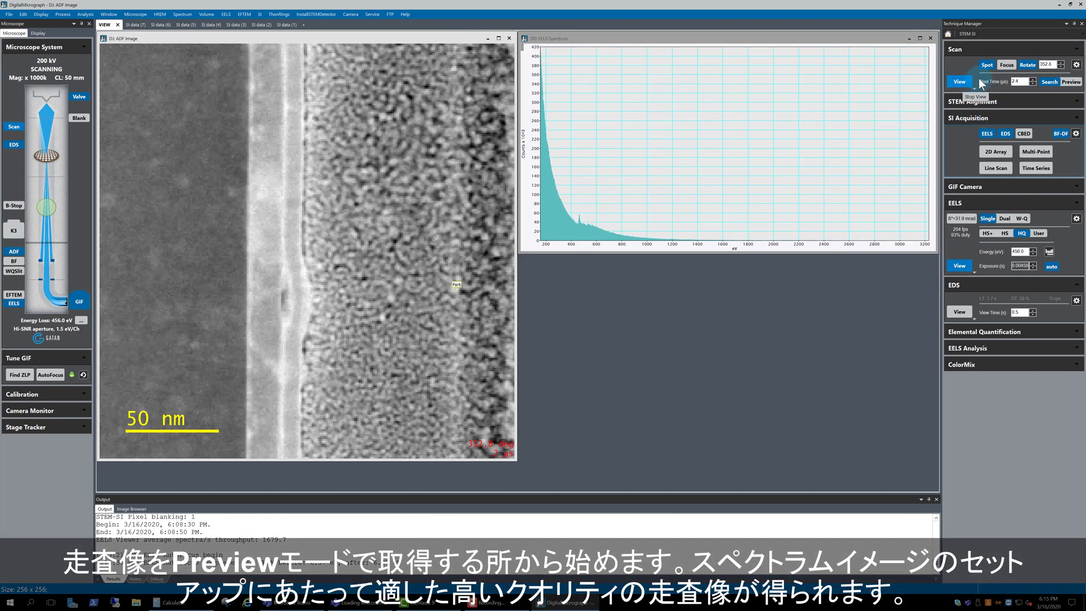
click(1068, 84)
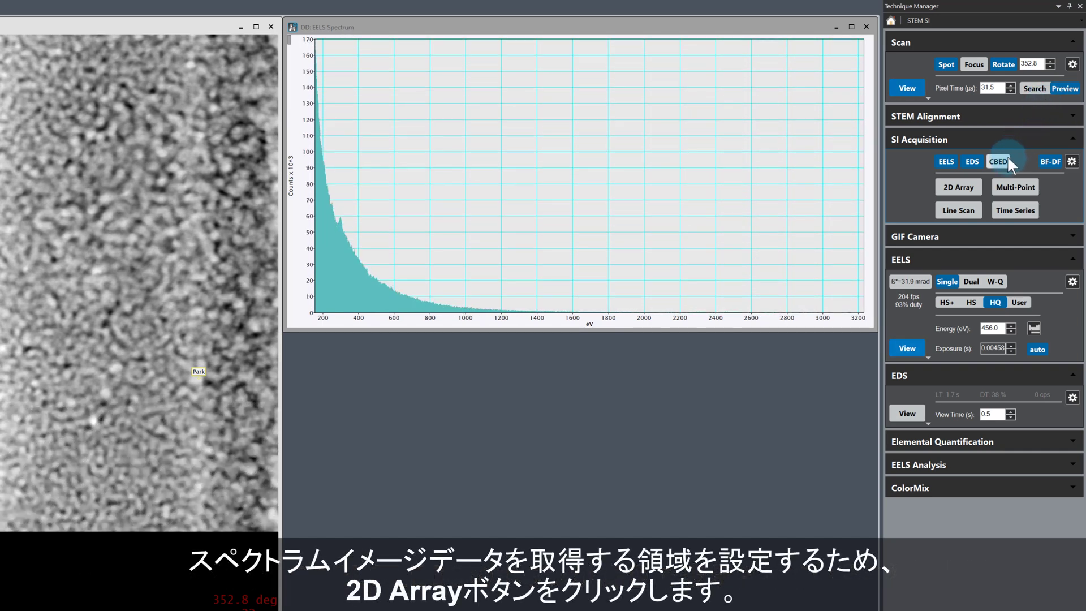
click(955, 188)
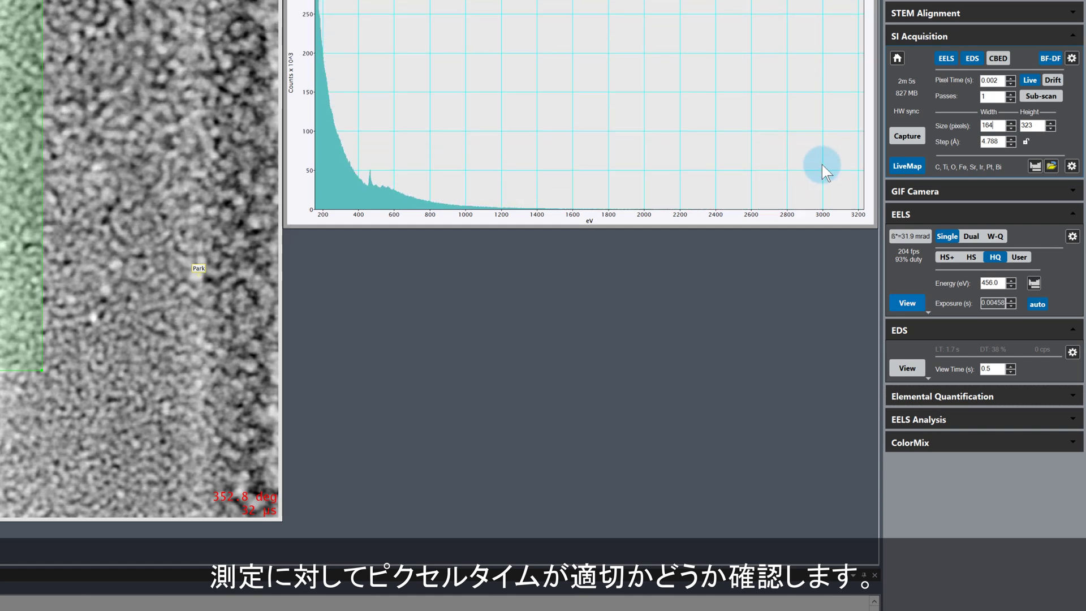
Set the spectrum image step size to 5 Å
double_click(994, 142)
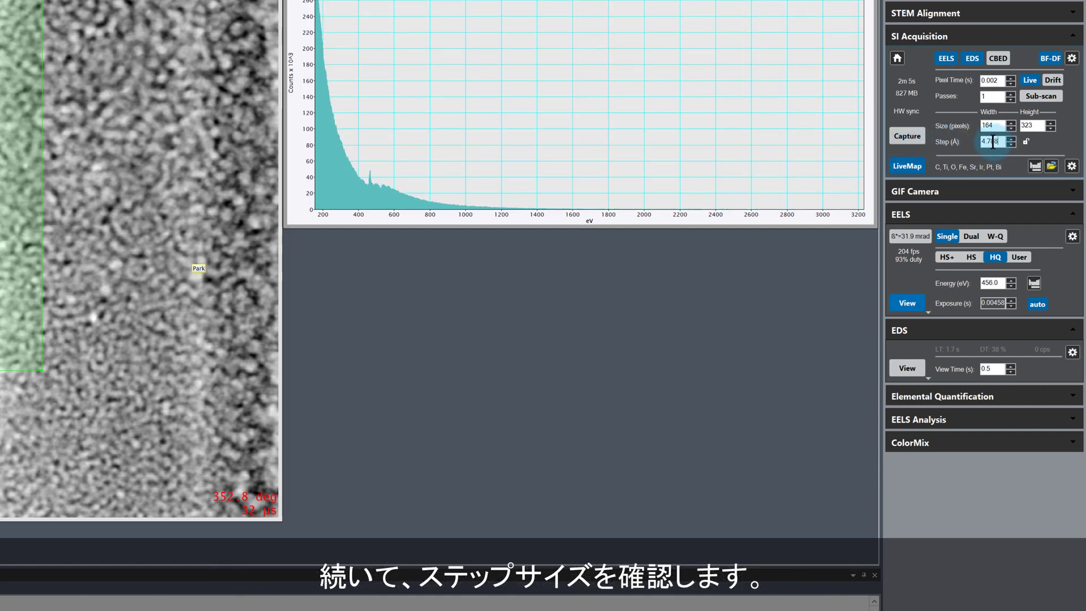
text(5)
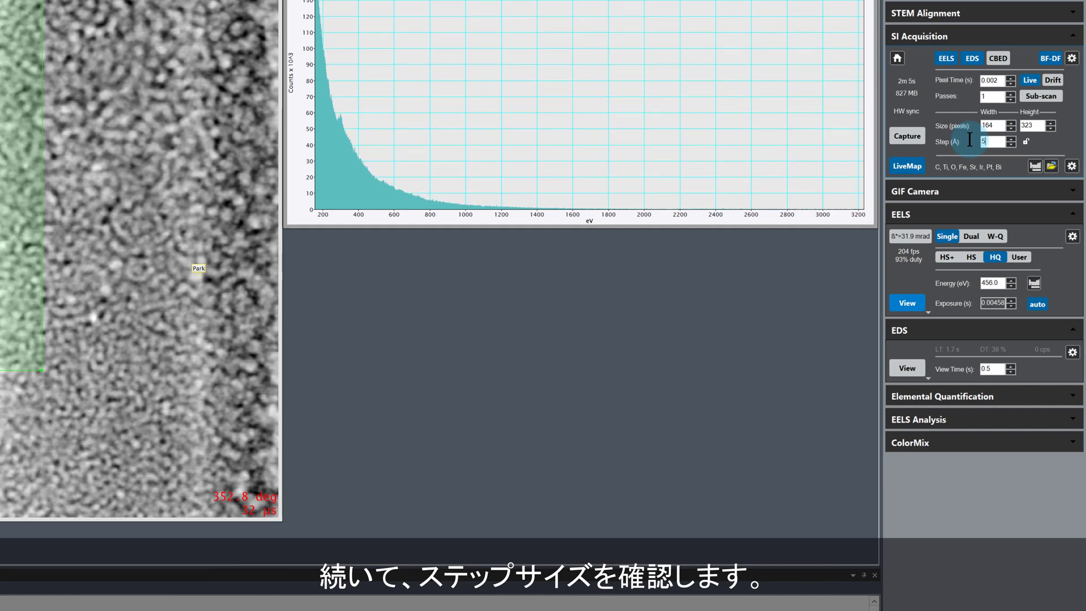
key(Return)
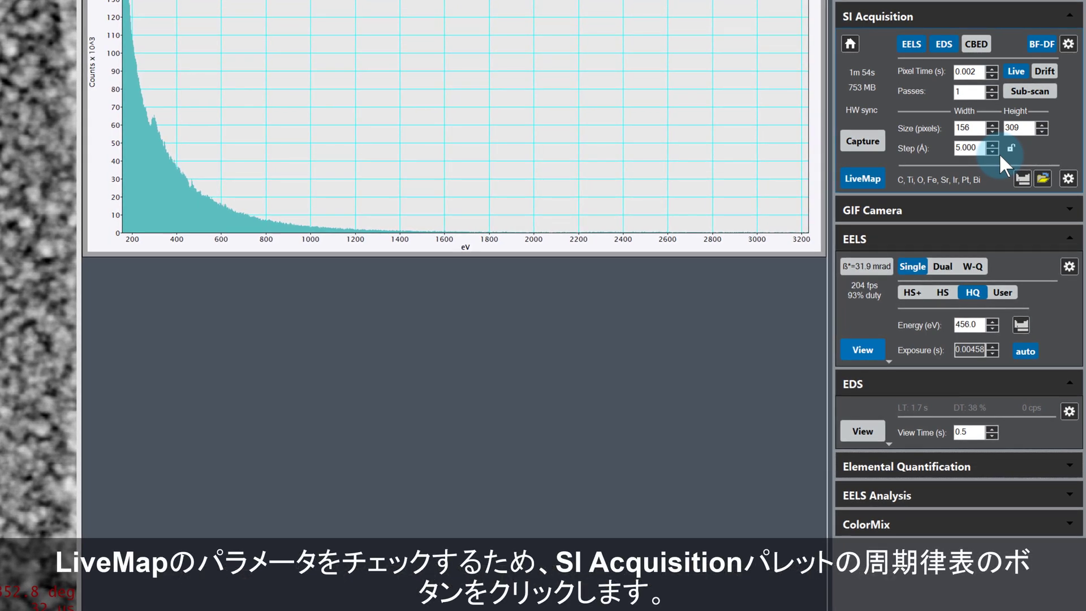
Load the saved analytical setup "STO_BFO_Ir_Pt EELS" as the EELS element selection for LiveMap
click(1023, 179)
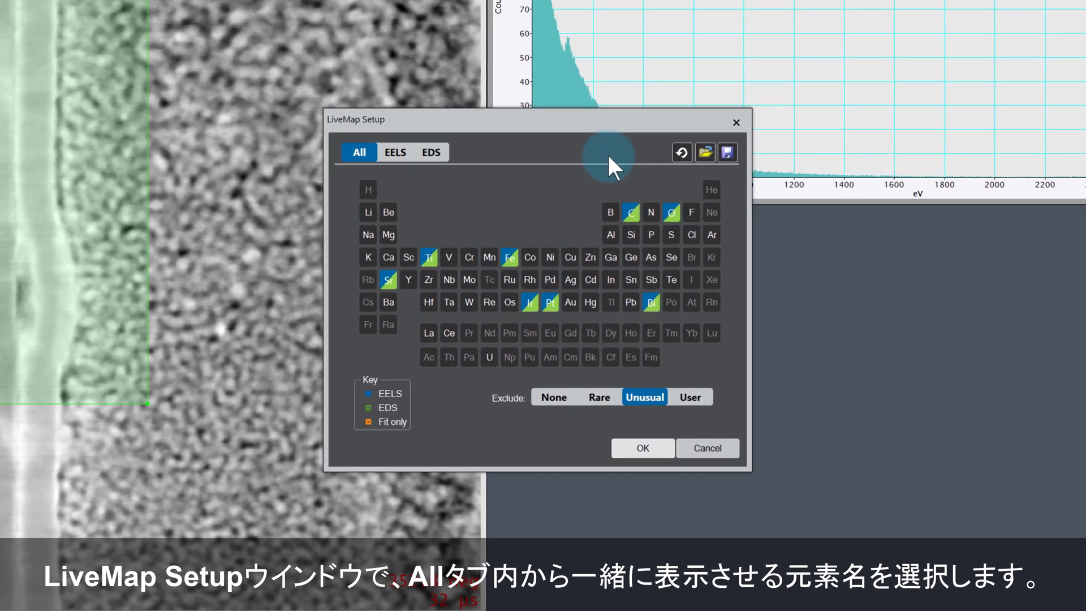
click(400, 150)
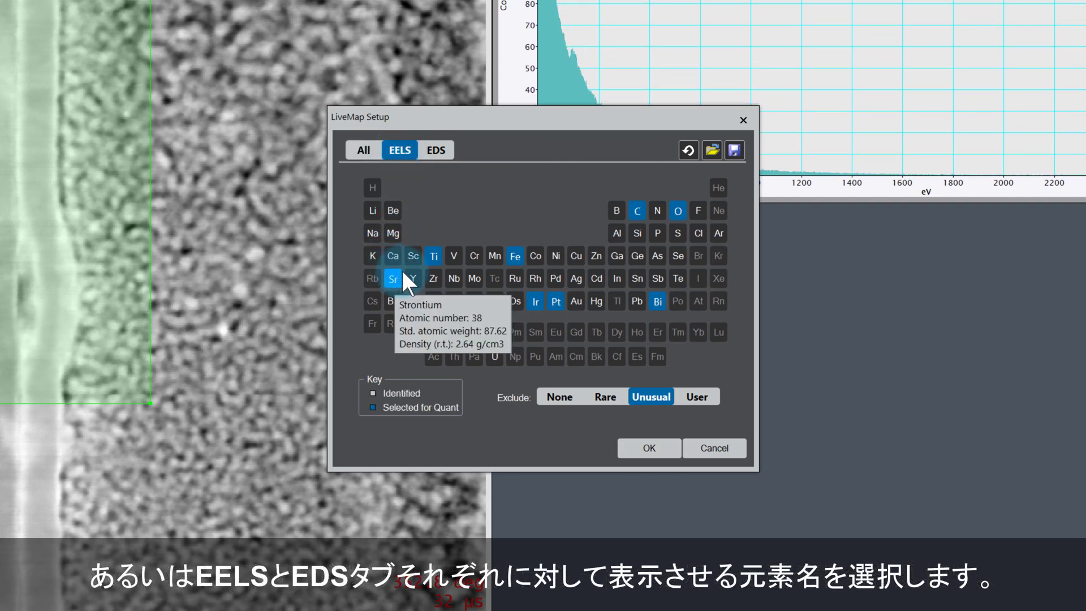
click(434, 279)
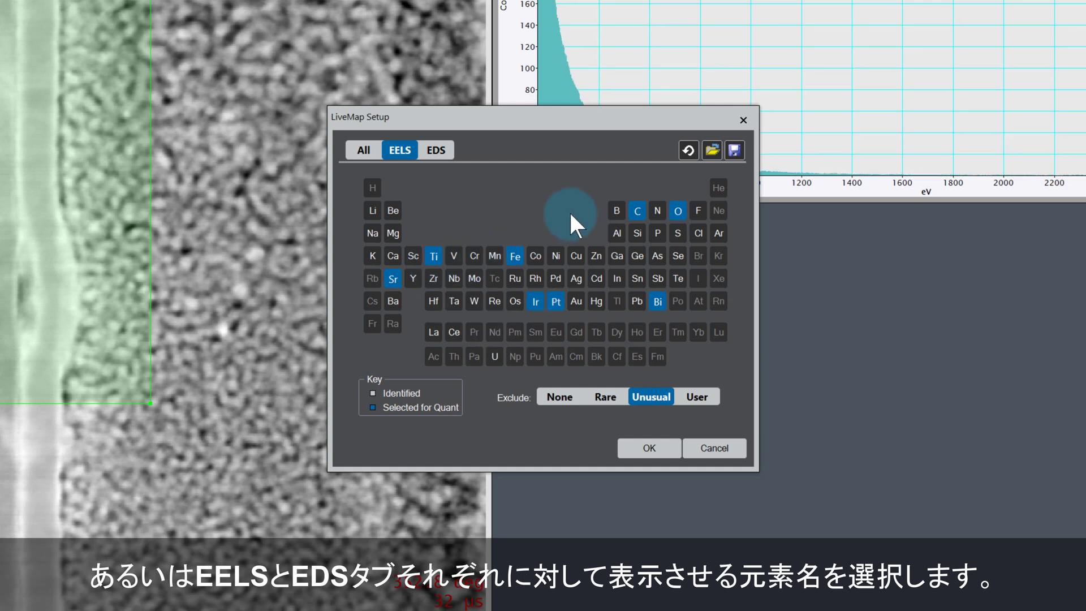
click(712, 150)
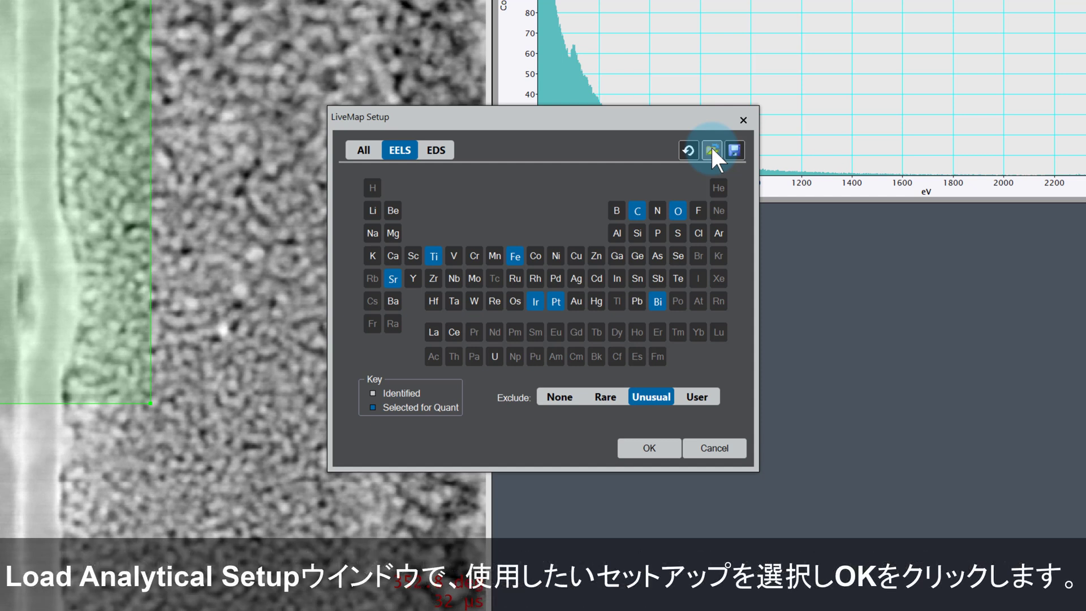
click(618, 231)
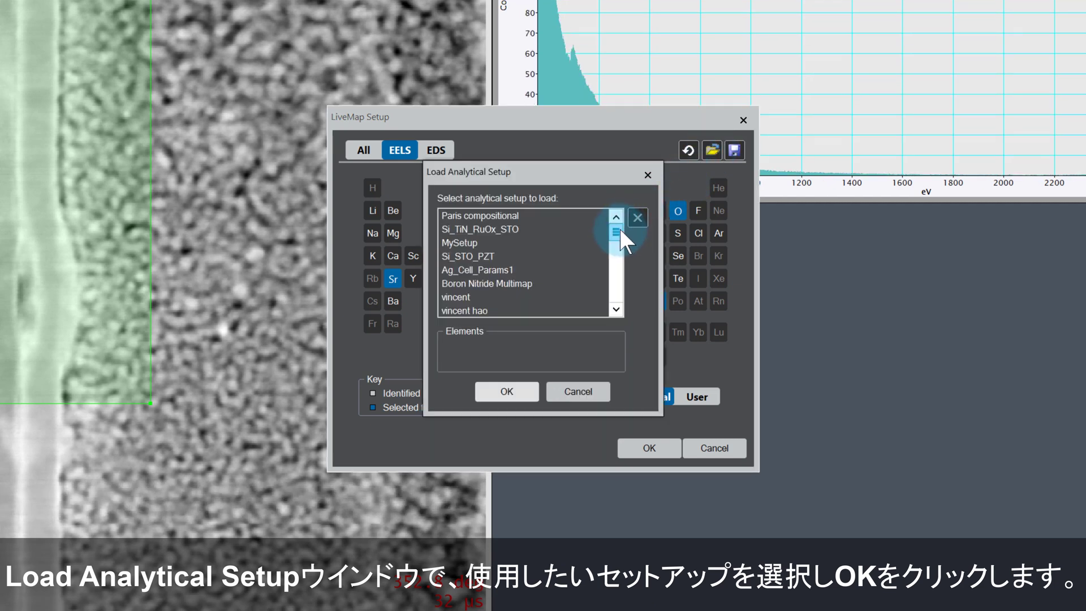
drag(621, 228, 604, 318)
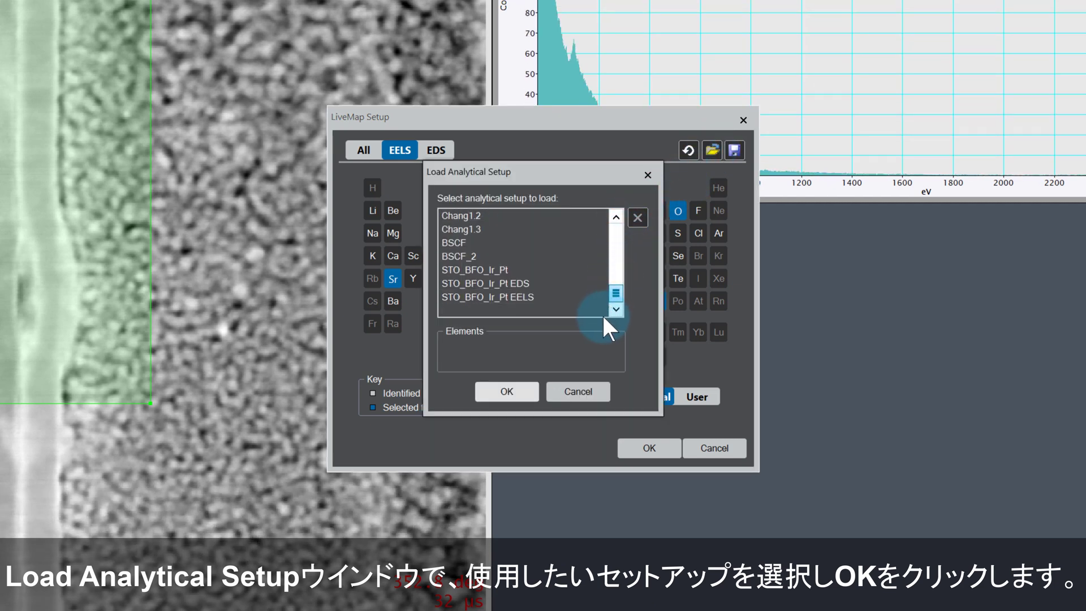
click(529, 295)
click(517, 391)
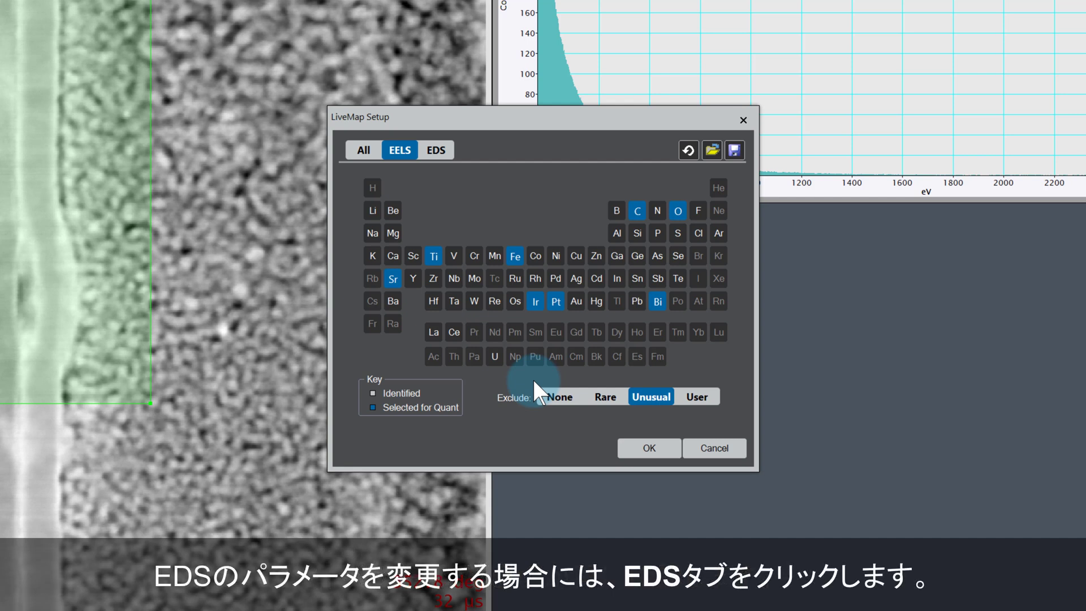
Check bismuth's X-ray line choice in the EDS element selection and accept the LiveMap setup
click(443, 149)
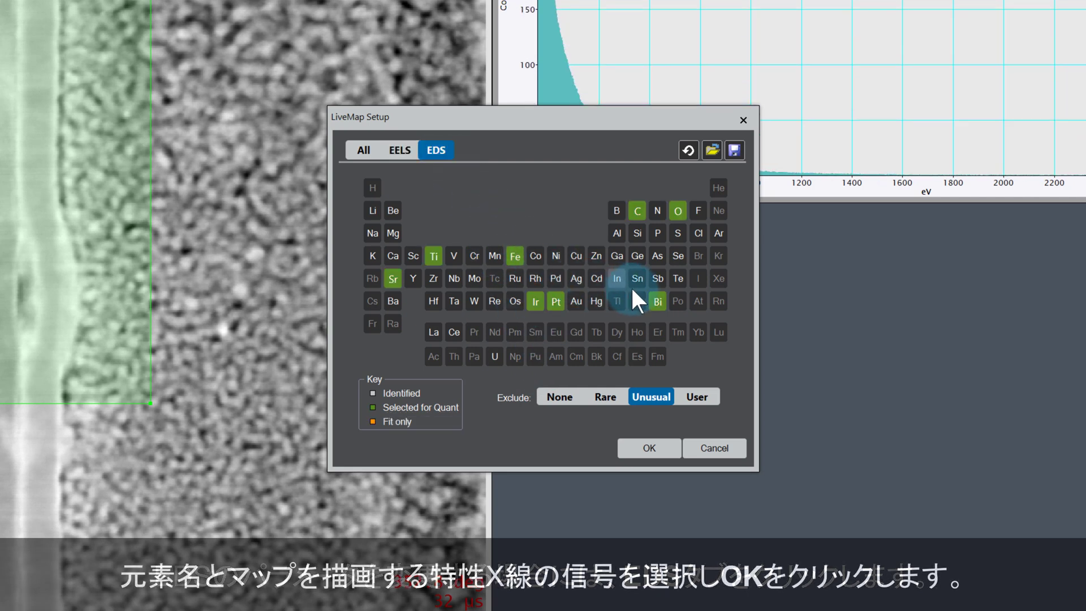
click(657, 300)
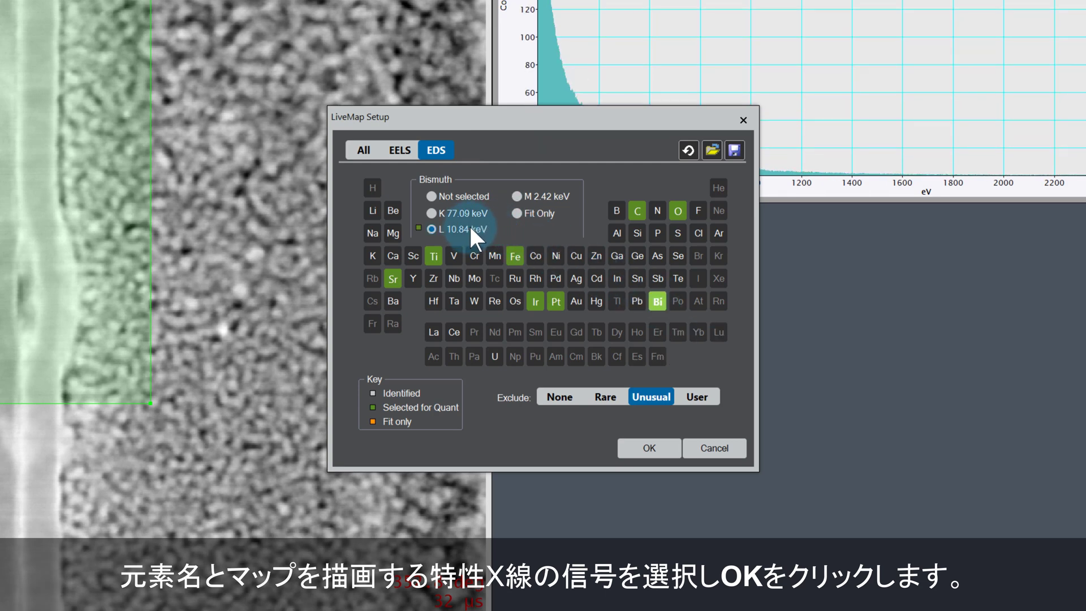
click(649, 448)
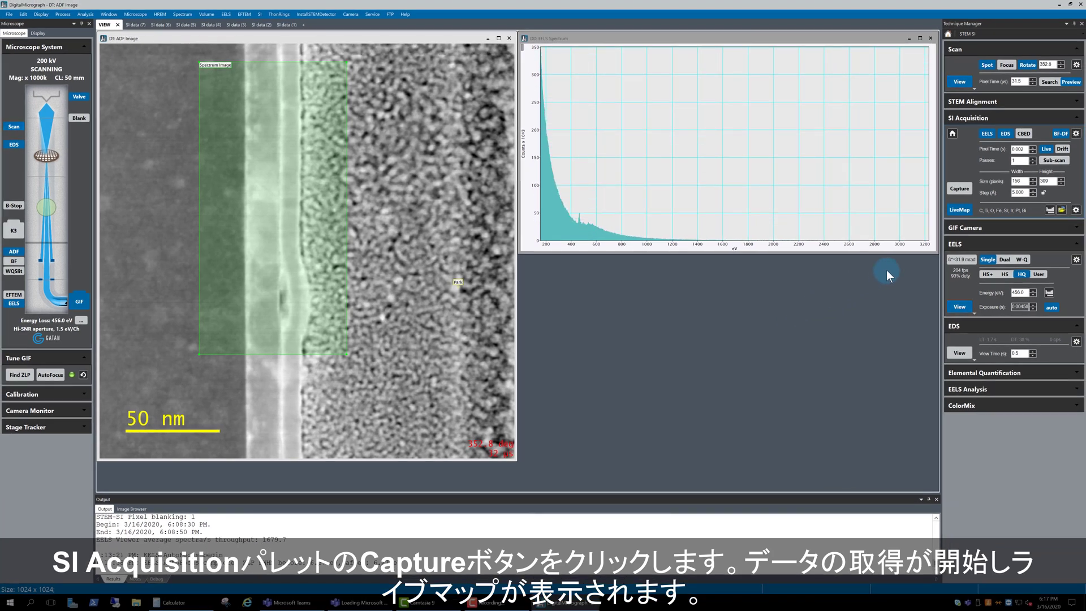
Start capturing the 2D spectrum image with live elemental maps
click(912, 248)
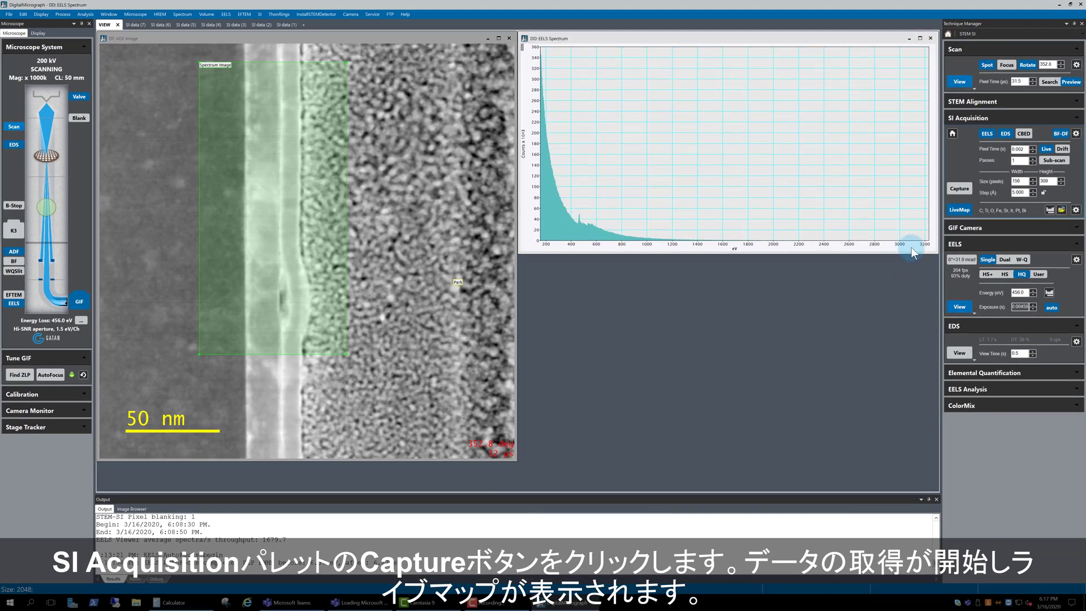
click(960, 189)
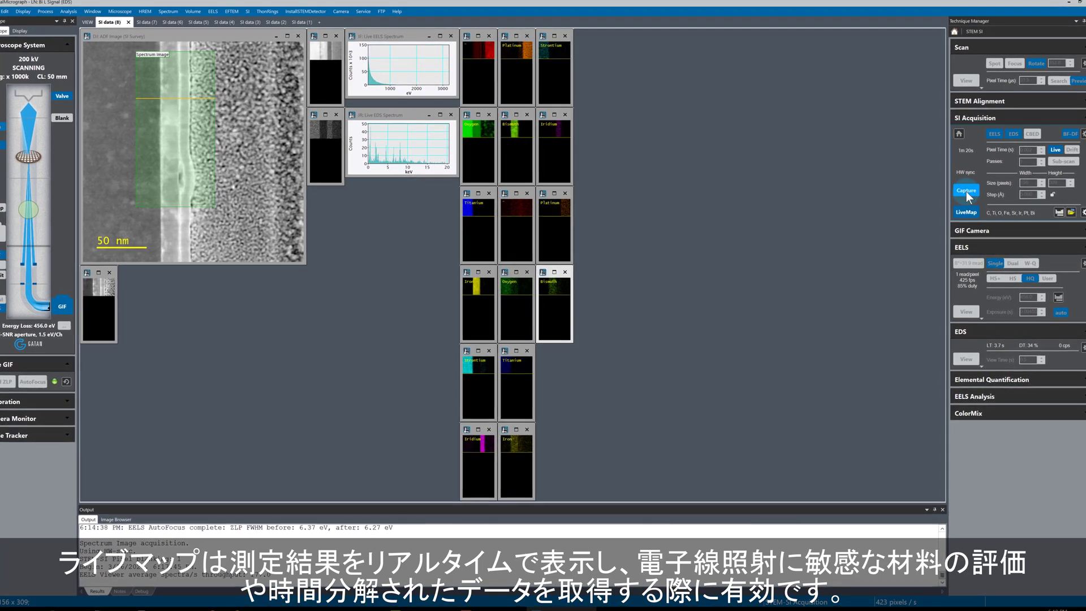
Place the EELS and EDS iron maps side by side in the empty workspace area and enlarge both
click(484, 262)
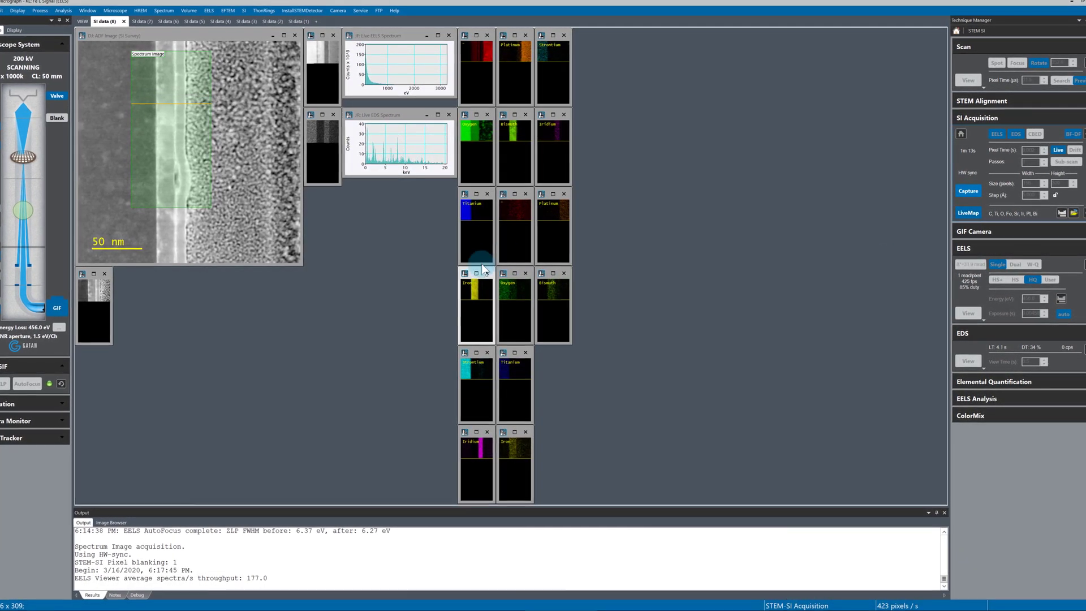
drag(482, 267, 632, 156)
drag(510, 431, 690, 156)
drag(717, 234, 775, 318)
drag(618, 234, 570, 327)
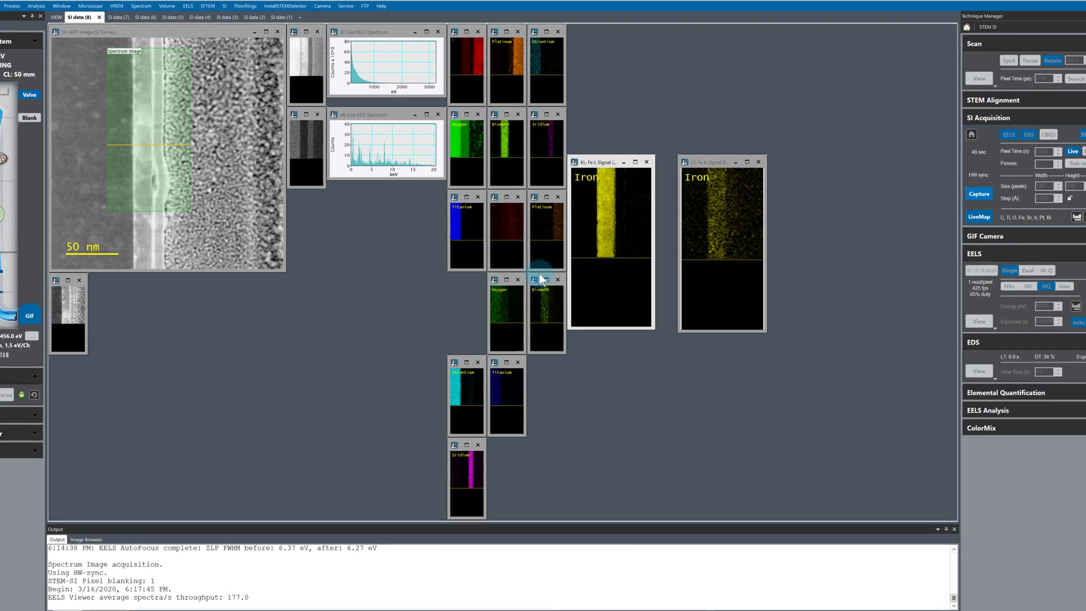
Place the EELS and EDS bismuth maps below the matching iron maps and enlarge both
drag(541, 278, 709, 373)
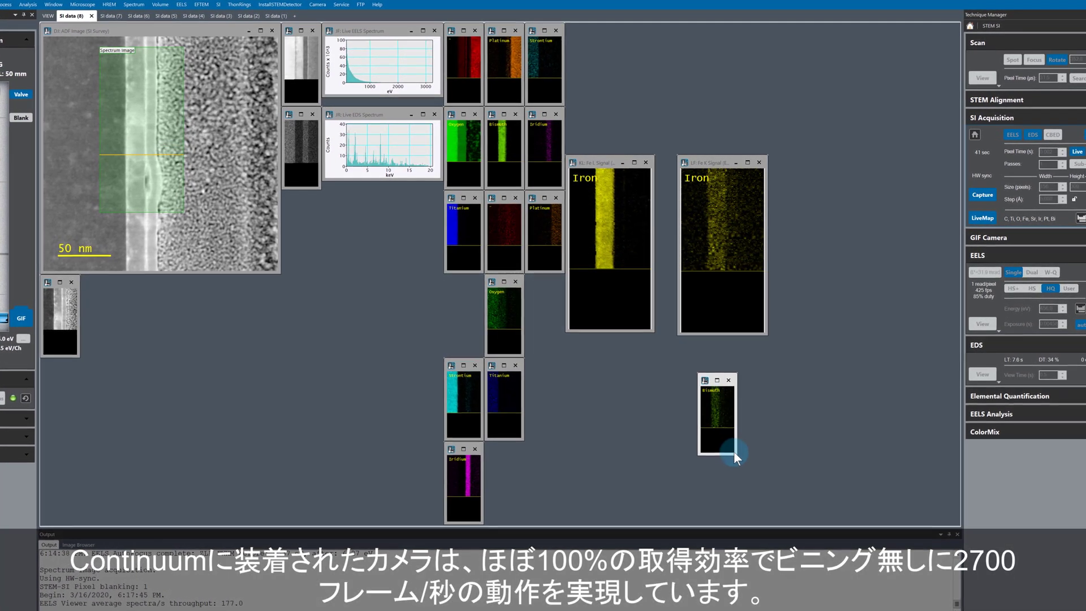
drag(736, 454, 796, 512)
drag(729, 378, 707, 344)
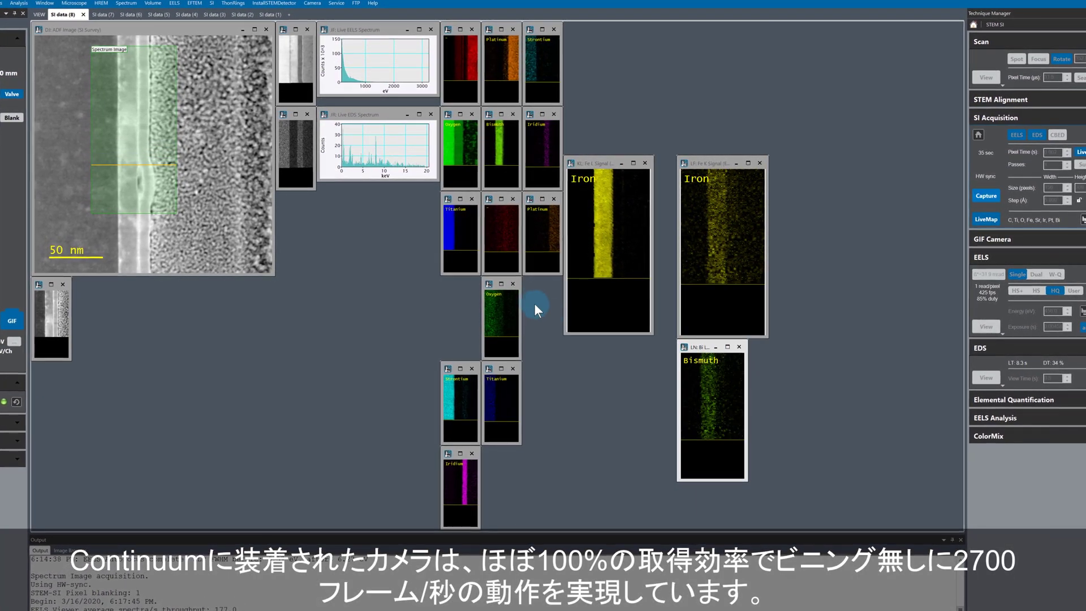
drag(494, 120, 607, 422)
drag(636, 500, 653, 533)
drag(597, 415, 602, 342)
drag(746, 487, 771, 544)
drag(645, 505, 663, 544)
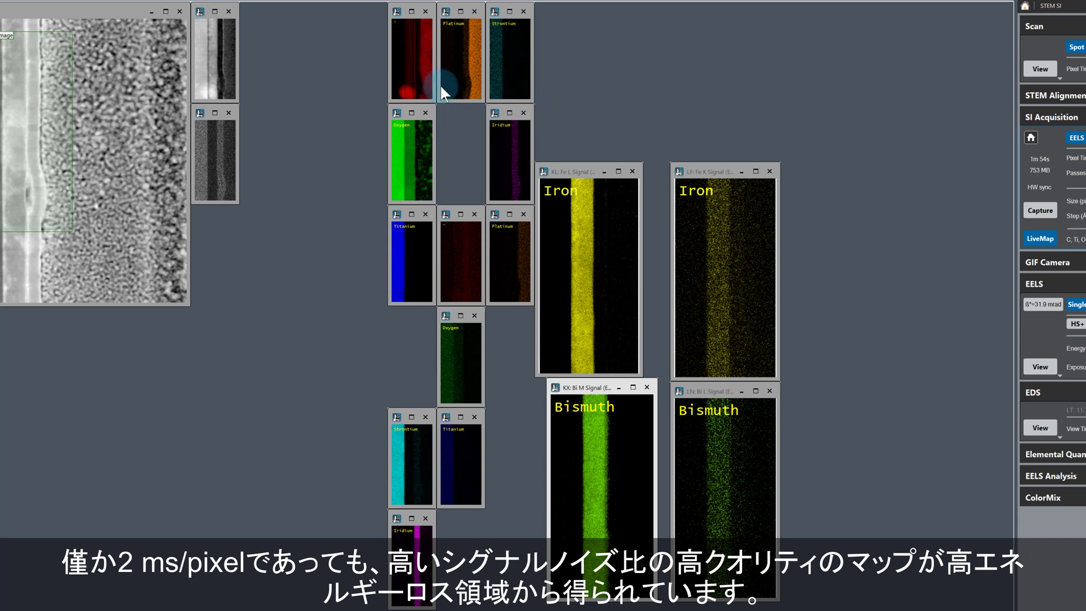
Place the EELS and EDS iridium maps above the matching iron maps and enlarge both
drag(504, 106, 799, 164)
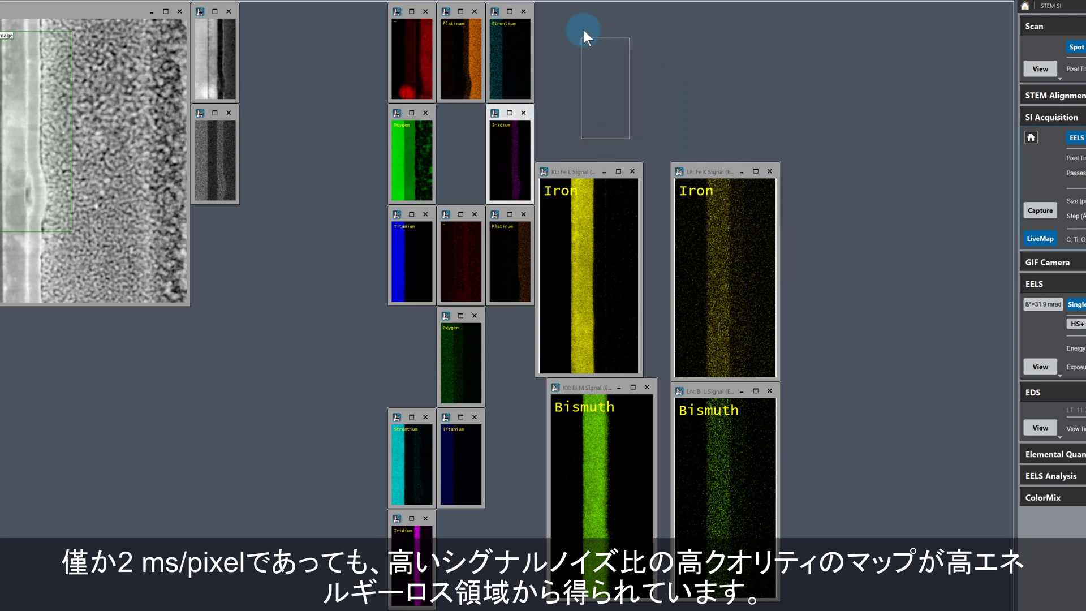
drag(583, 30, 554, 6)
drag(583, 102, 640, 153)
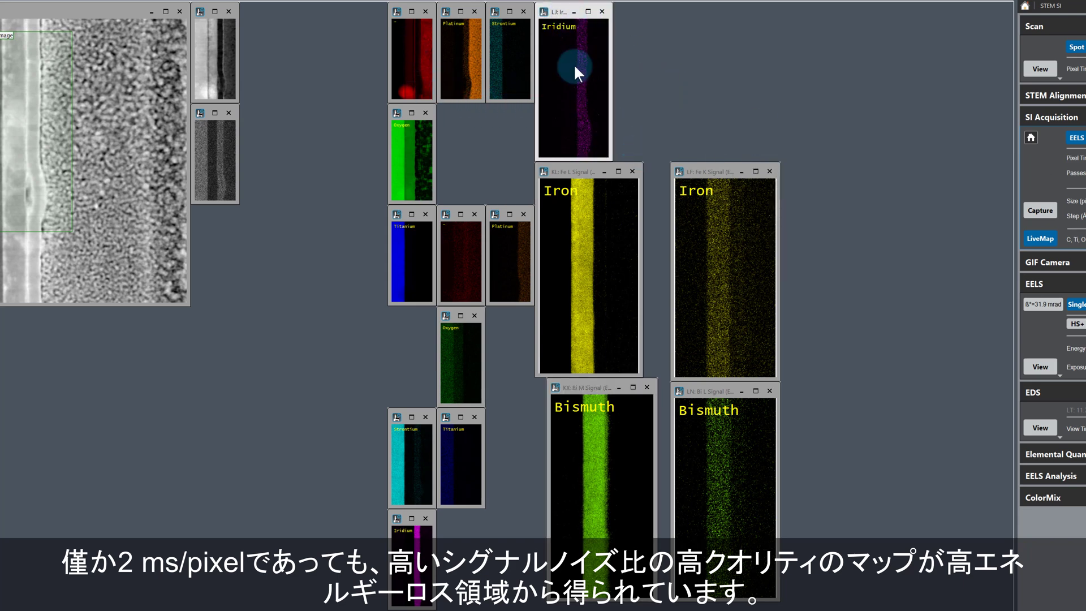
drag(571, 10, 707, 11)
drag(432, 476, 426, 485)
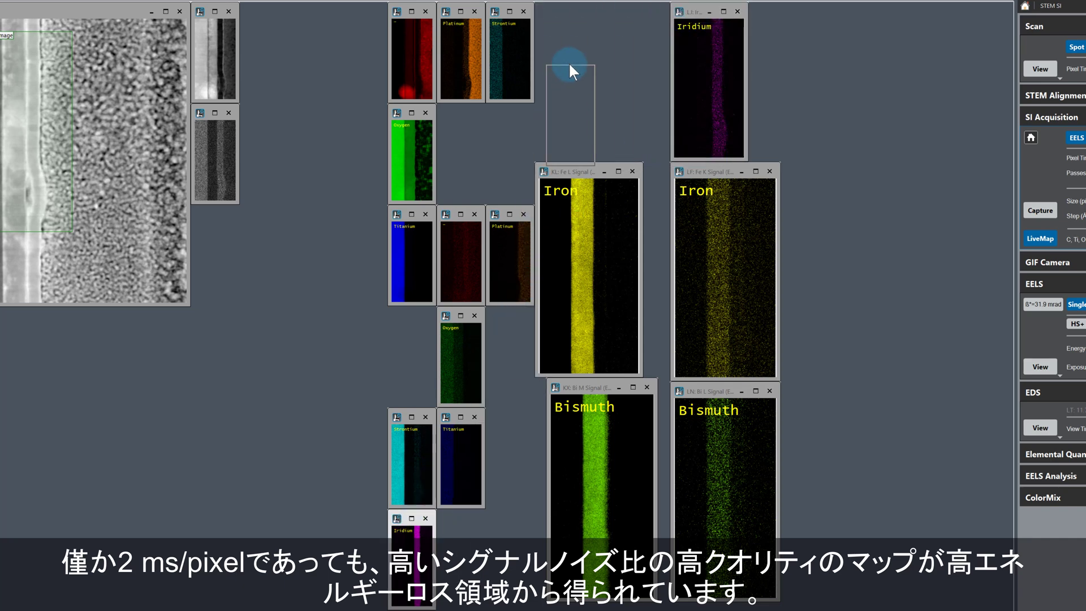
drag(569, 26, 561, 1)
drag(594, 104, 636, 161)
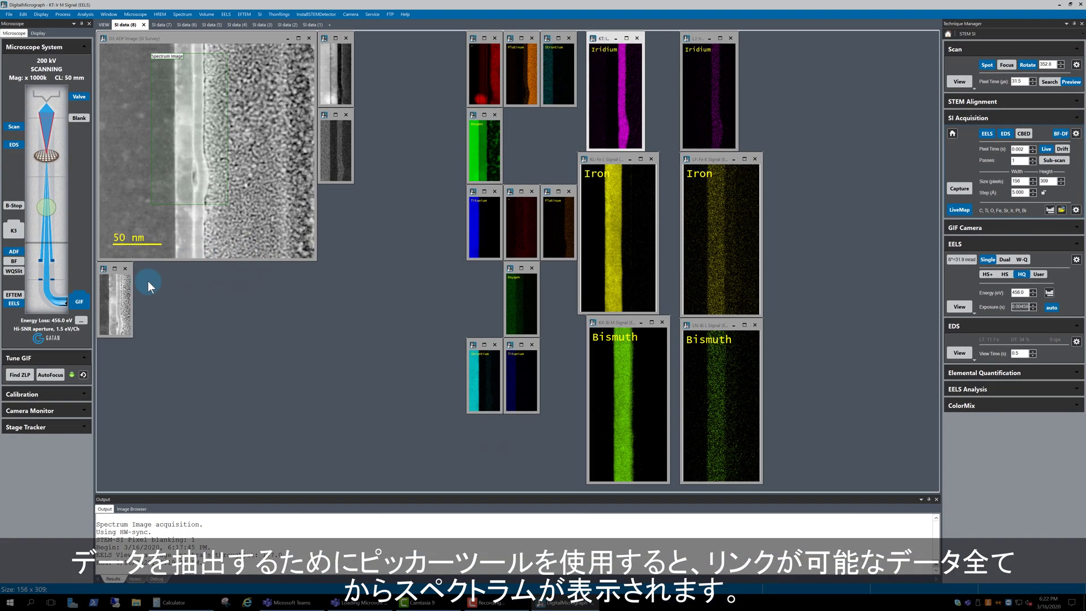
Place a spectrum picker region over the leftmost layer of the small ADF image to extract its EELS and EDS spectra
click(112, 290)
right_click(112, 291)
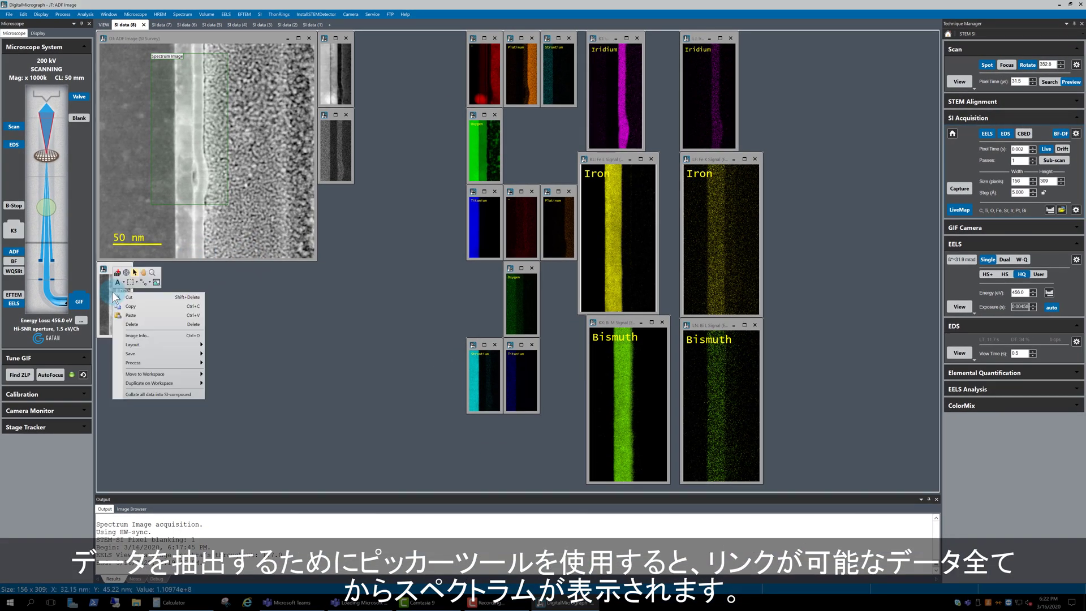
click(116, 275)
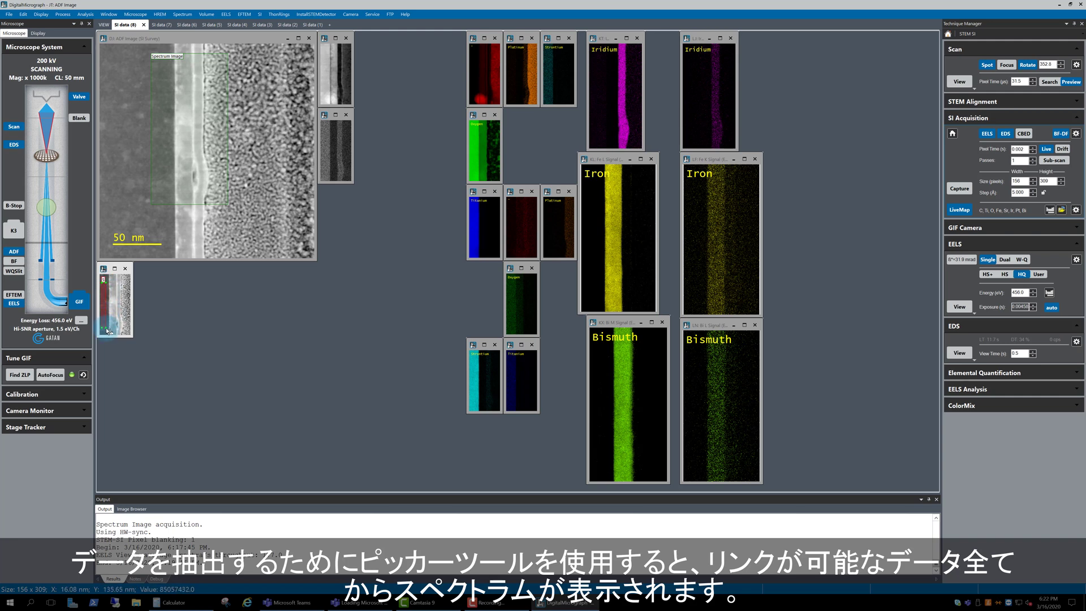
click(107, 331)
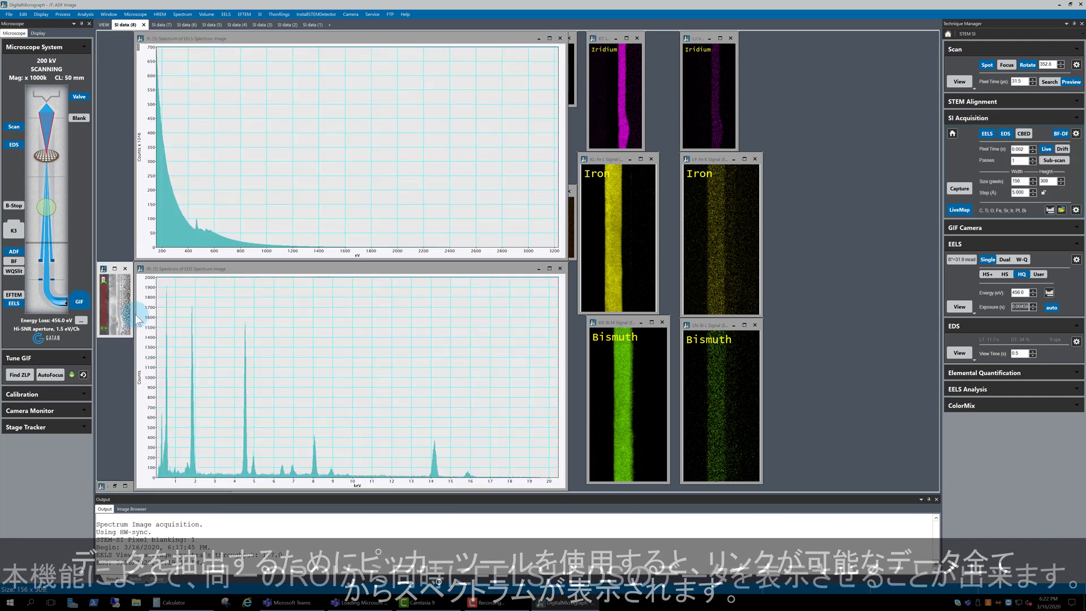
Move the picker region across the ADF image layers and shift the EELS spectrum to its high-loss range above about 1400 eV
drag(105, 317, 111, 317)
drag(373, 251, 315, 253)
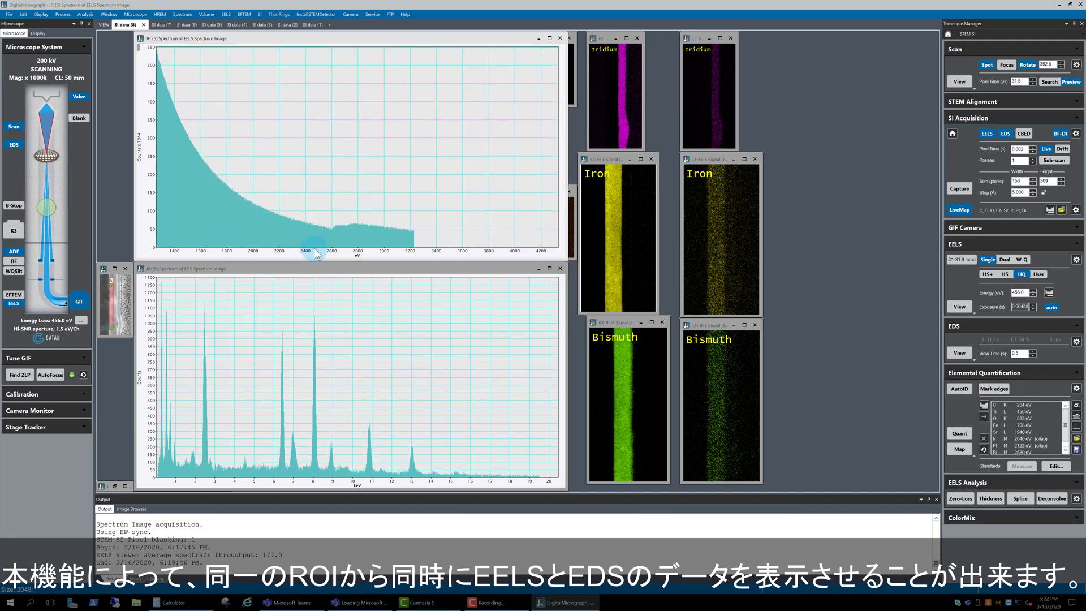
mouse_move(116, 309)
mouse_down()
mouse_move(123, 316)
mouse_move(108, 309)
mouse_up()
click(180, 268)
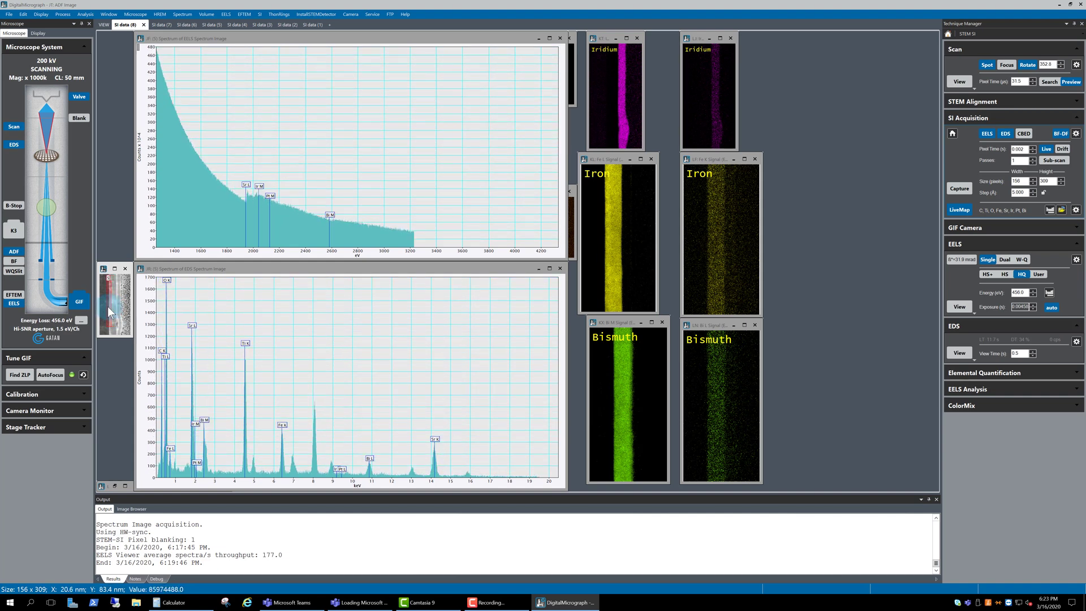